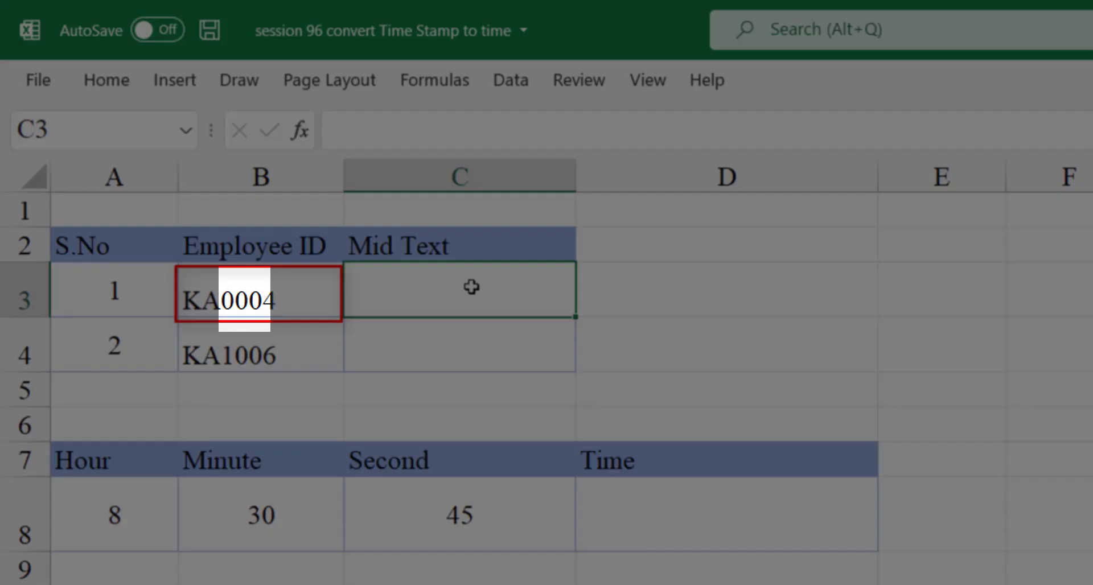
Enter =MID(B3,3,3) in C3 to pull three characters of KA0004 starting at the third
{"action": "key", "text": "Right"}
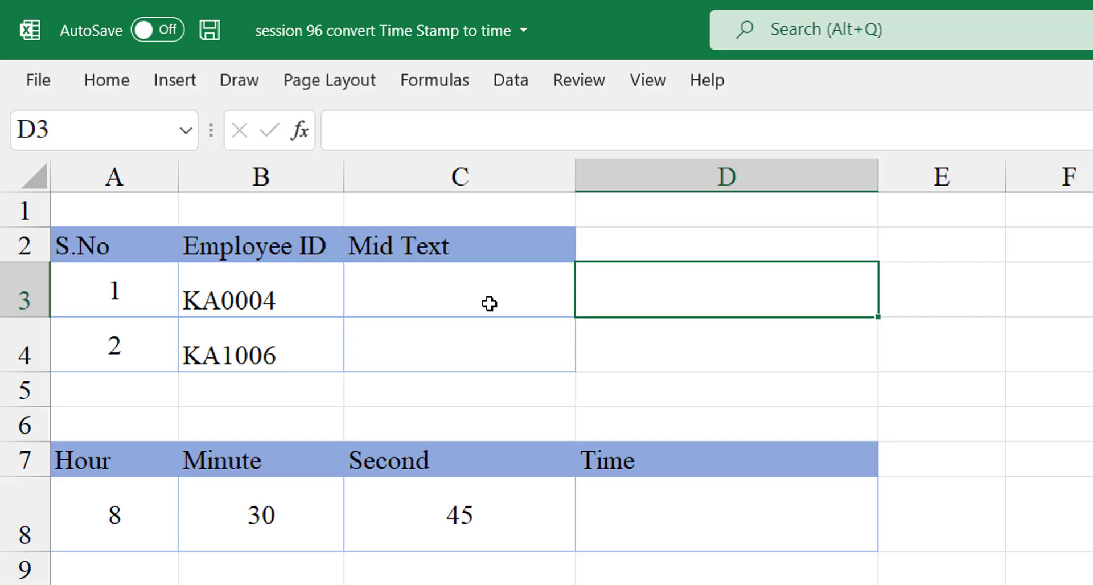
{"action": "left_click", "coordinate": [489, 304]}
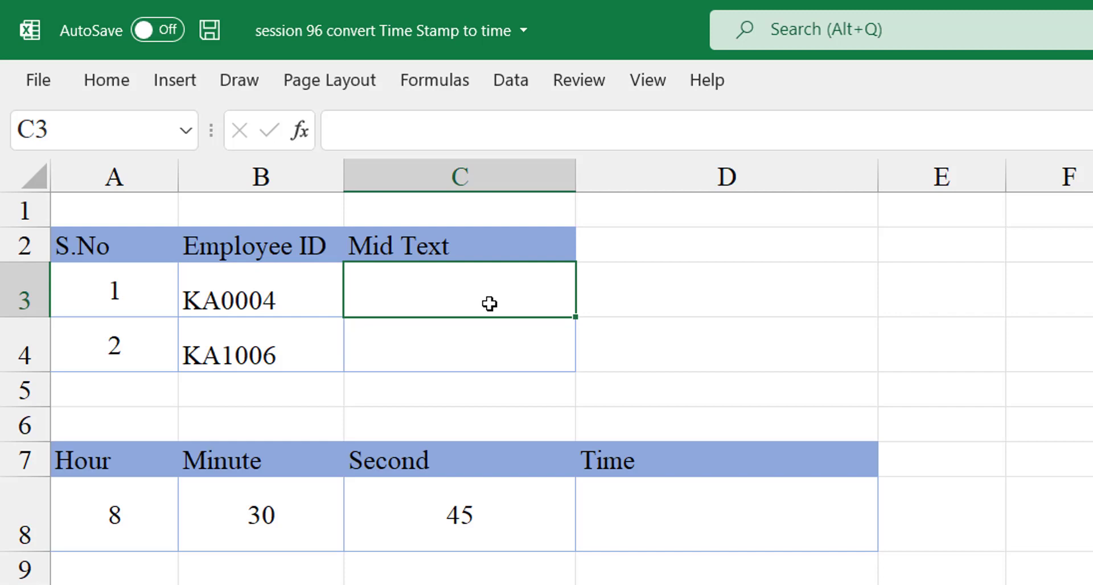
{"action": "type", "text": "=mid"}
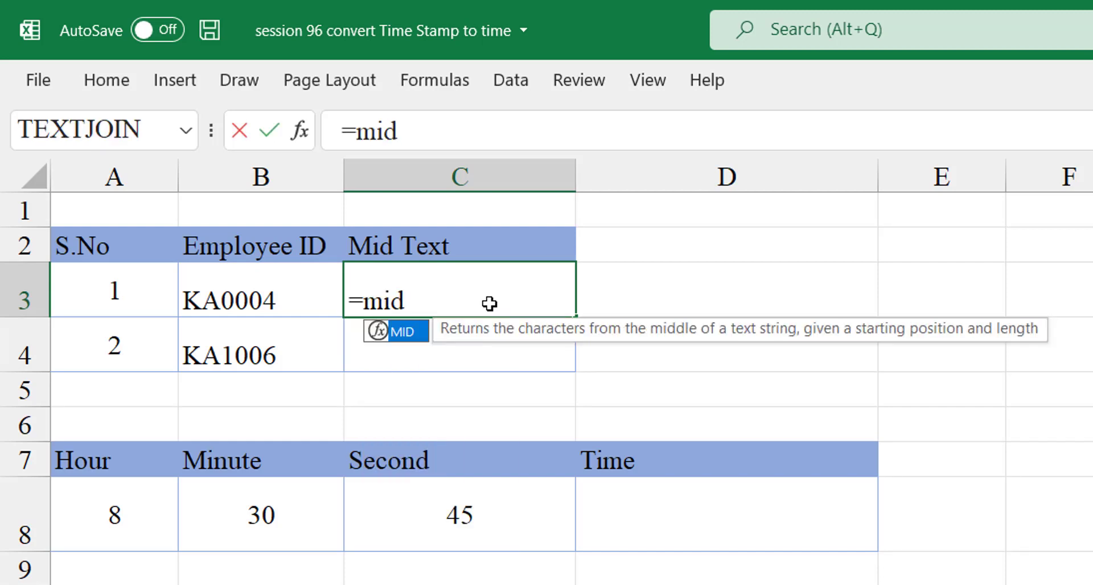
{"action": "key", "text": "Tab"}
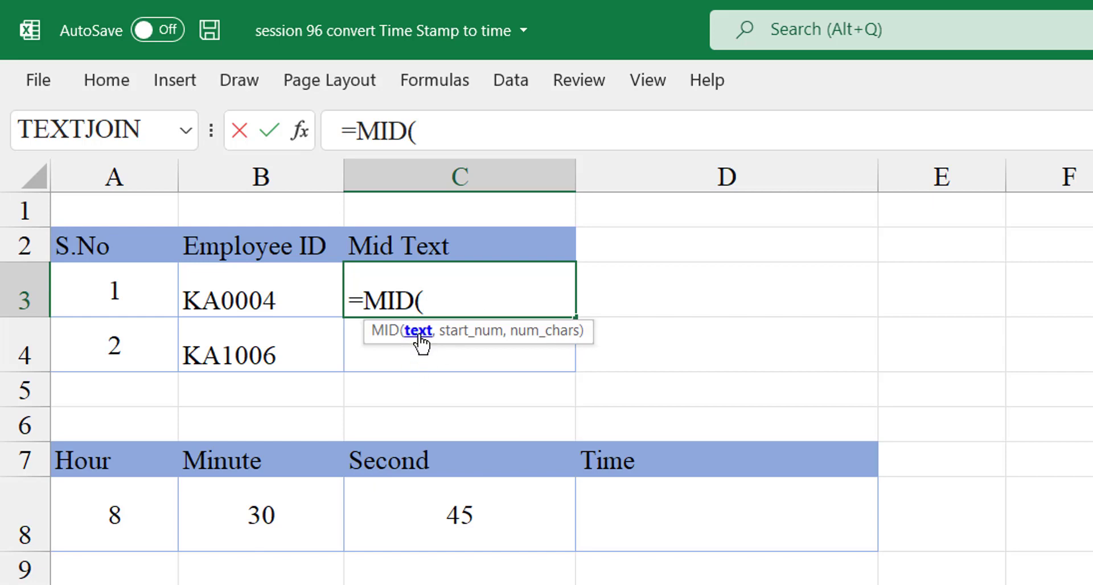
{"action": "left_click", "coordinate": [268, 299]}
{"action": "type", "text": ","}
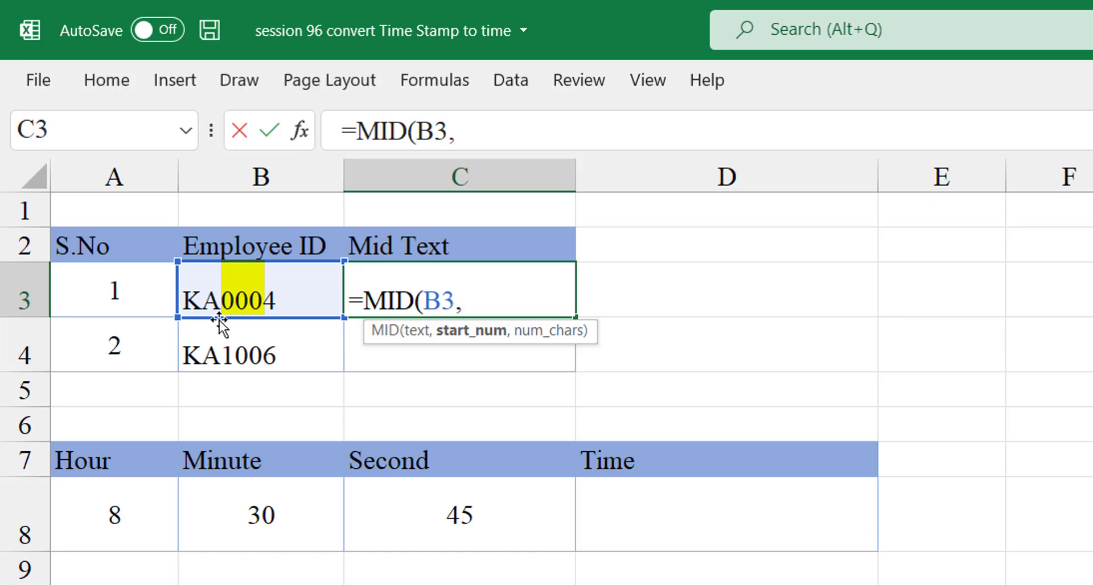
{"action": "type", "text": "3,"}
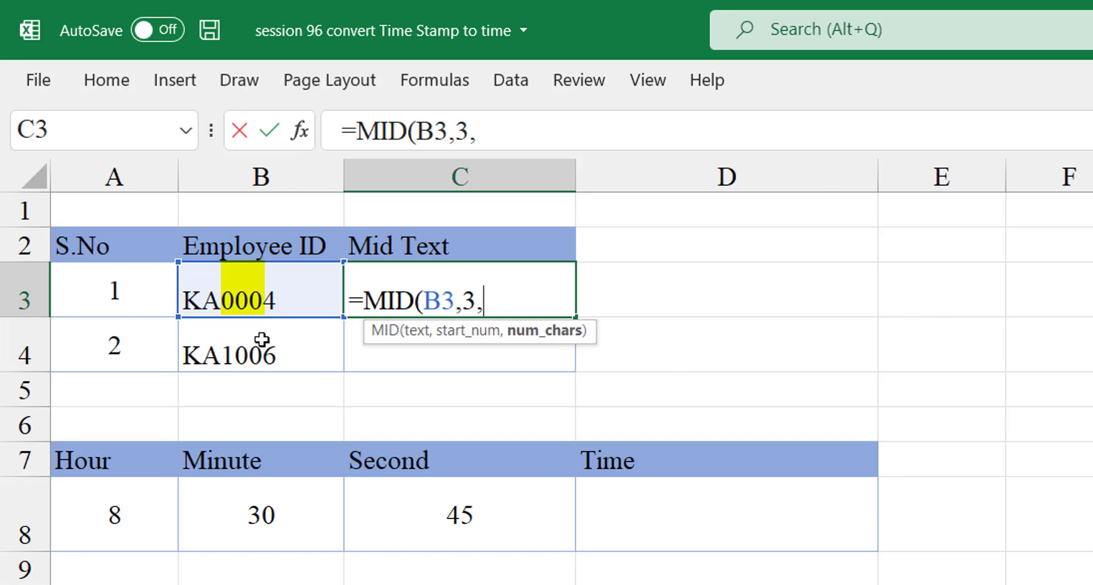
{"action": "type", "text": "3"}
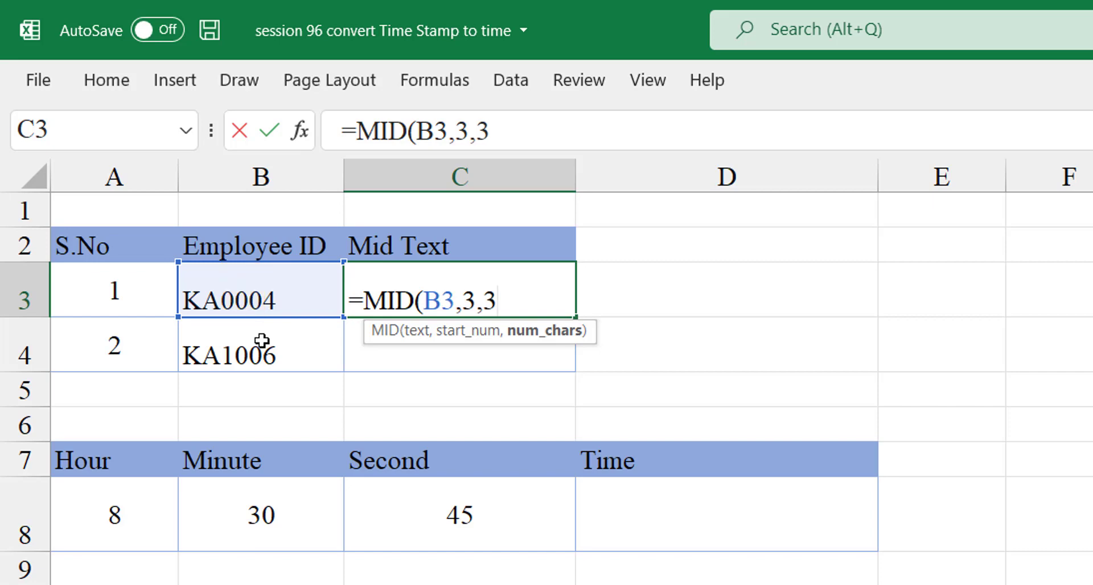
{"action": "type", "text": ")"}
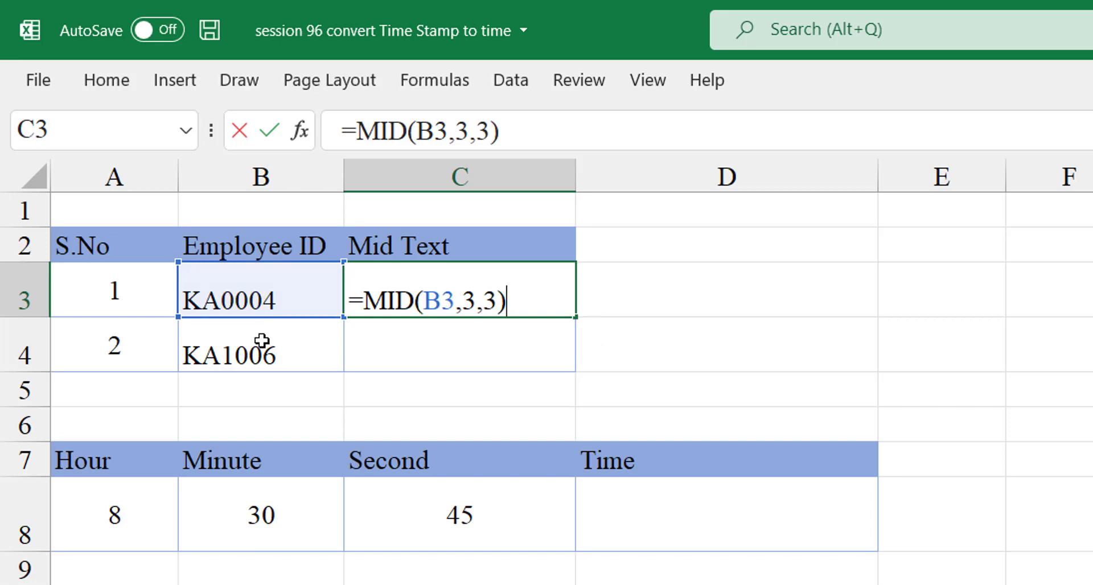
{"action": "key", "text": "Return"}
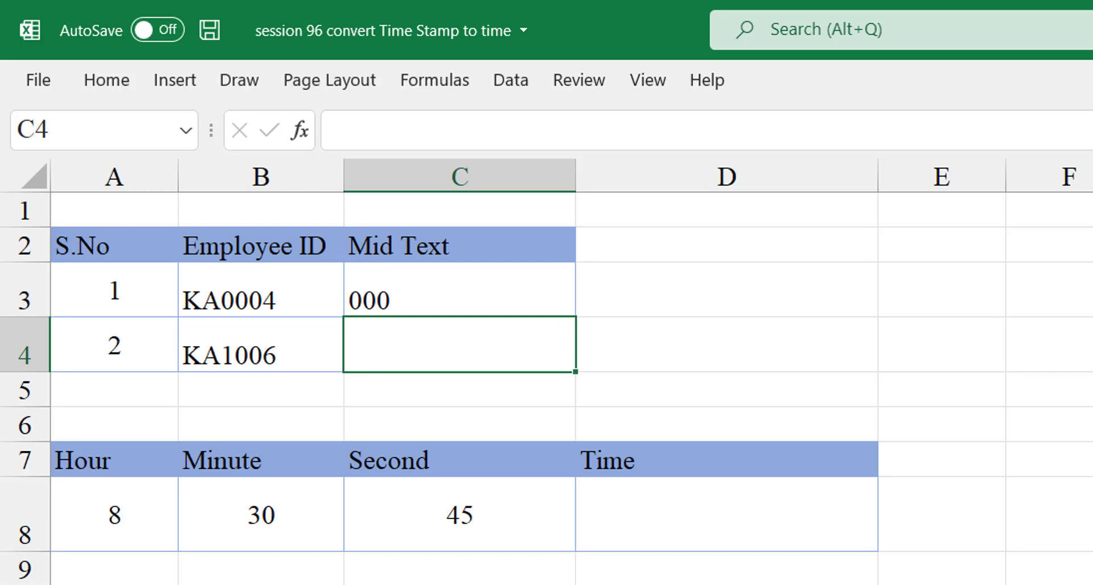
Change C3's formula to =MID(B3,3,4) so it shows 0004
{"action": "left_click", "coordinate": [435, 292]}
{"action": "double_click", "coordinate": [436, 292]}
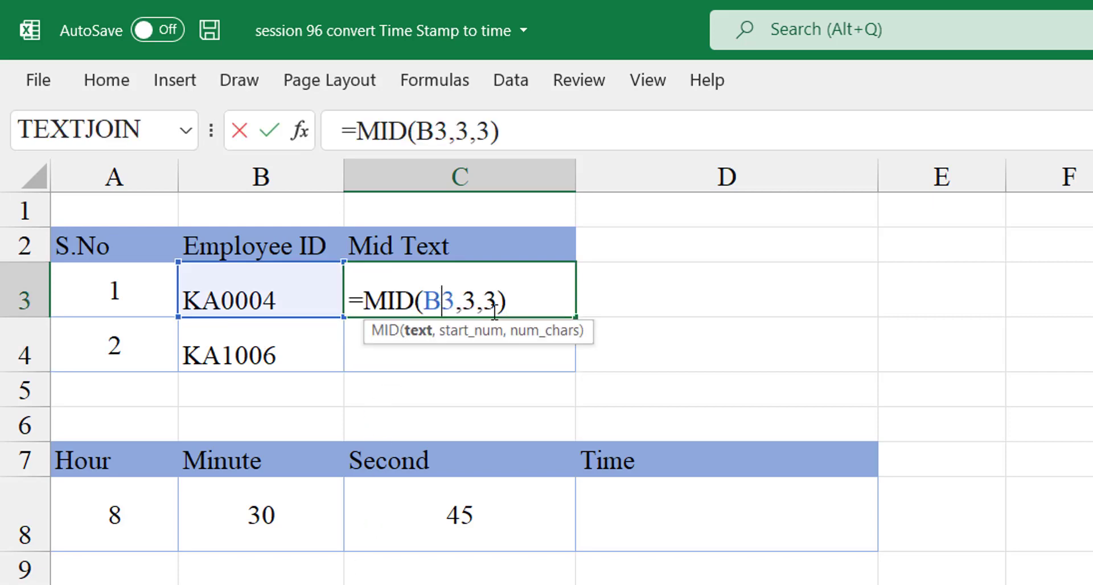
{"action": "left_click", "coordinate": [489, 299]}
{"action": "double_click", "coordinate": [495, 299]}
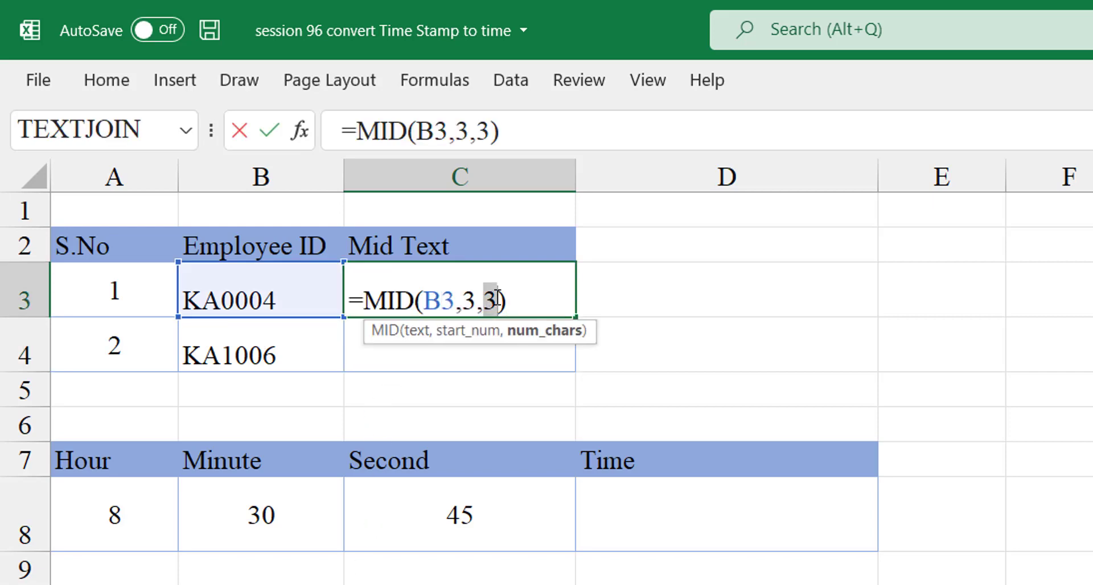
{"action": "type", "text": "4"}
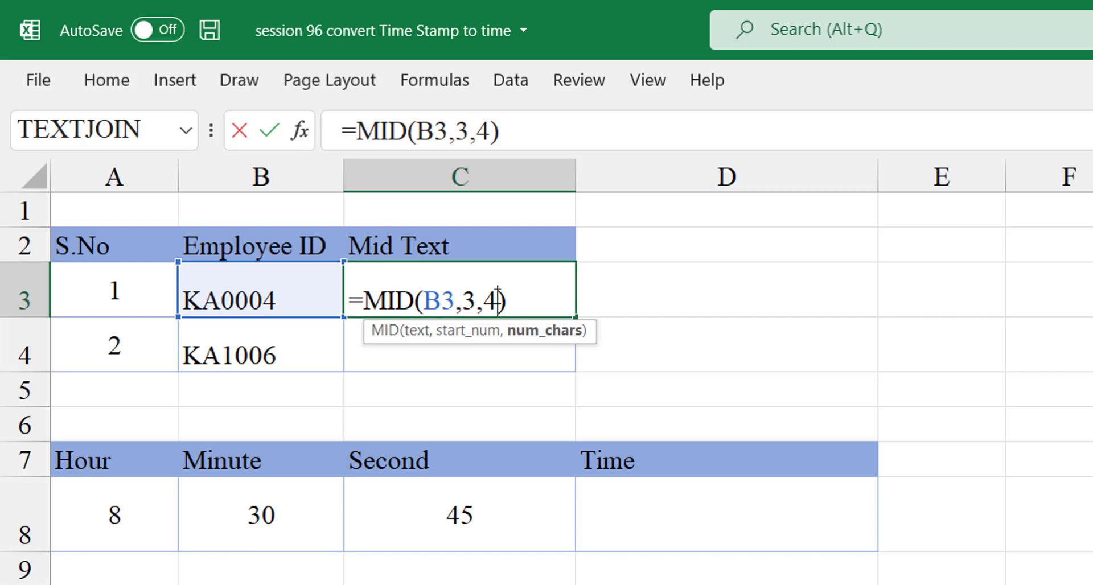
{"action": "key", "text": "Return"}
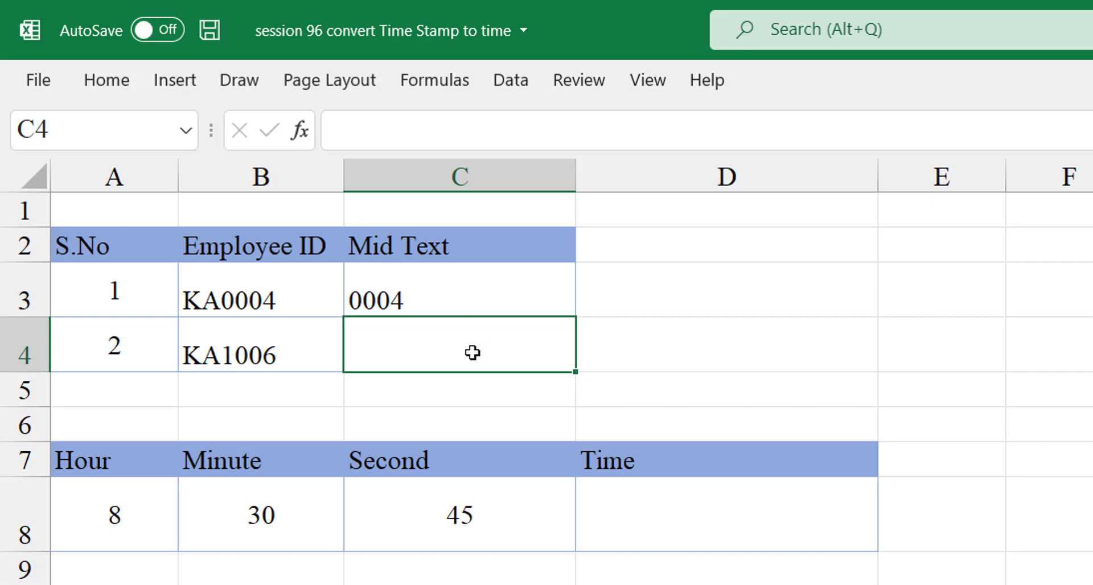
{"action": "left_click", "coordinate": [490, 301]}
Fill the MID formula down to C4 and set C3's character count back to 3, showing 000
{"action": "left_click_drag", "start_coordinate": [575, 317], "coordinate": [569, 373]}
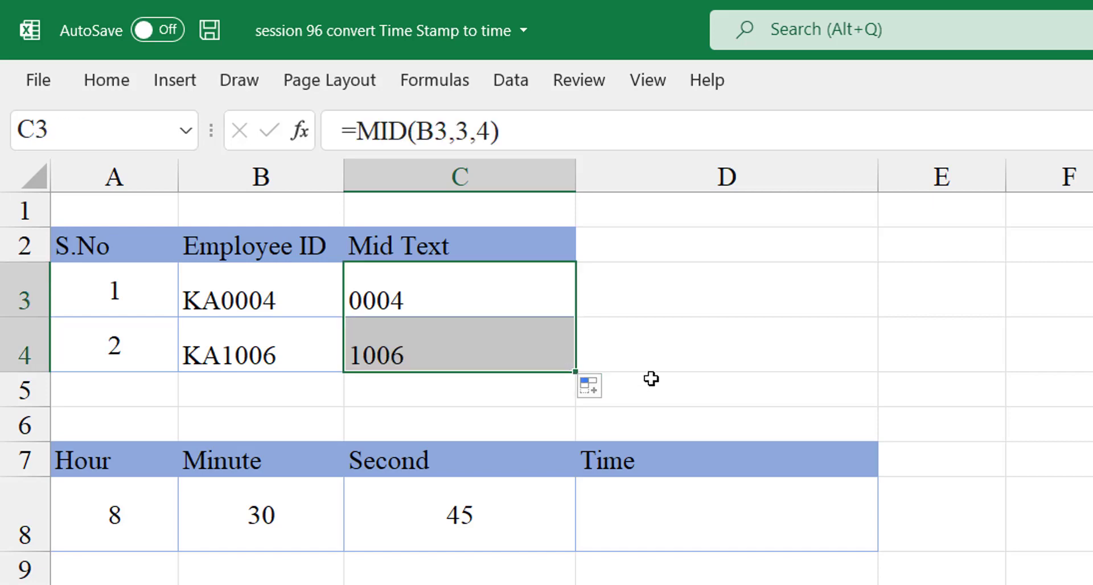
{"action": "double_click", "coordinate": [510, 298]}
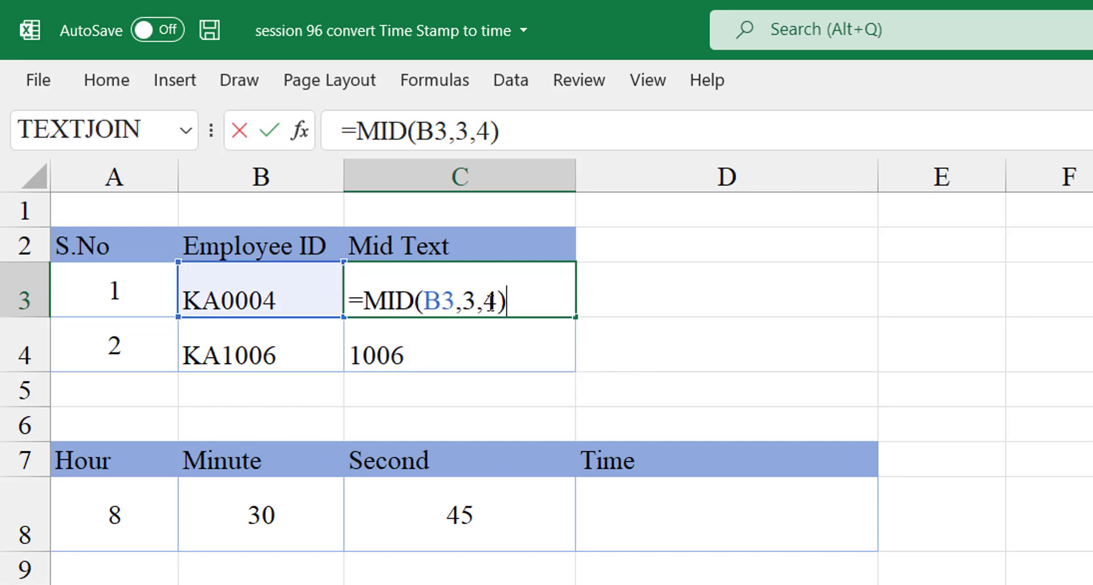
{"action": "left_click_drag", "start_coordinate": [482, 299], "coordinate": [497, 298]}
{"action": "type", "text": "3"}
{"action": "key", "text": "Return"}
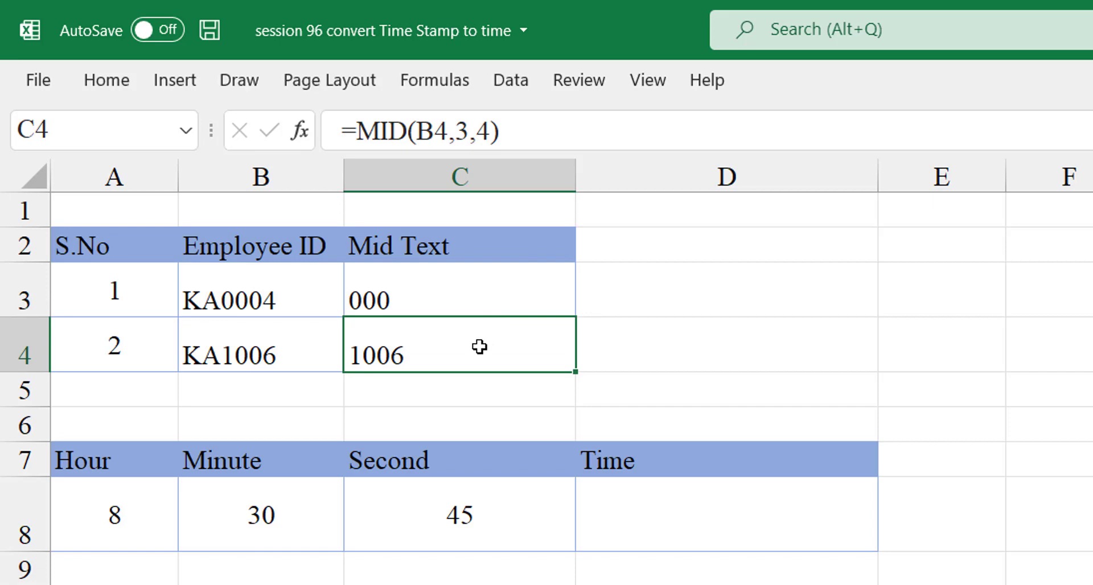
Set C4's character count to 3 so it shows 100
{"action": "double_click", "coordinate": [479, 347]}
{"action": "left_click_drag", "start_coordinate": [483, 349], "coordinate": [498, 349]}
{"action": "type", "text": "3"}
{"action": "key", "text": "Return"}
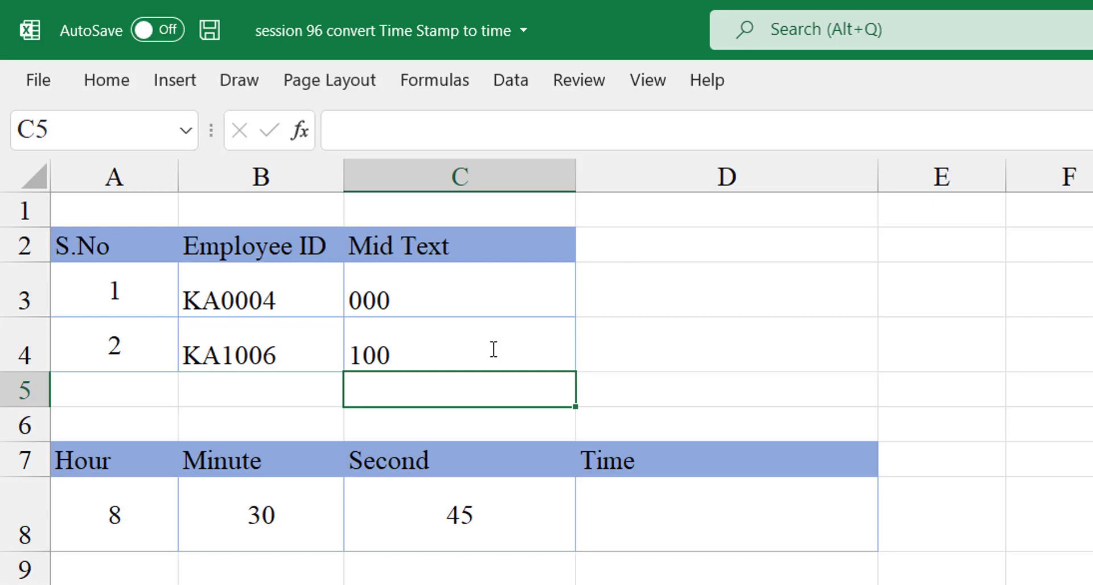
{"action": "left_click", "coordinate": [703, 524]}
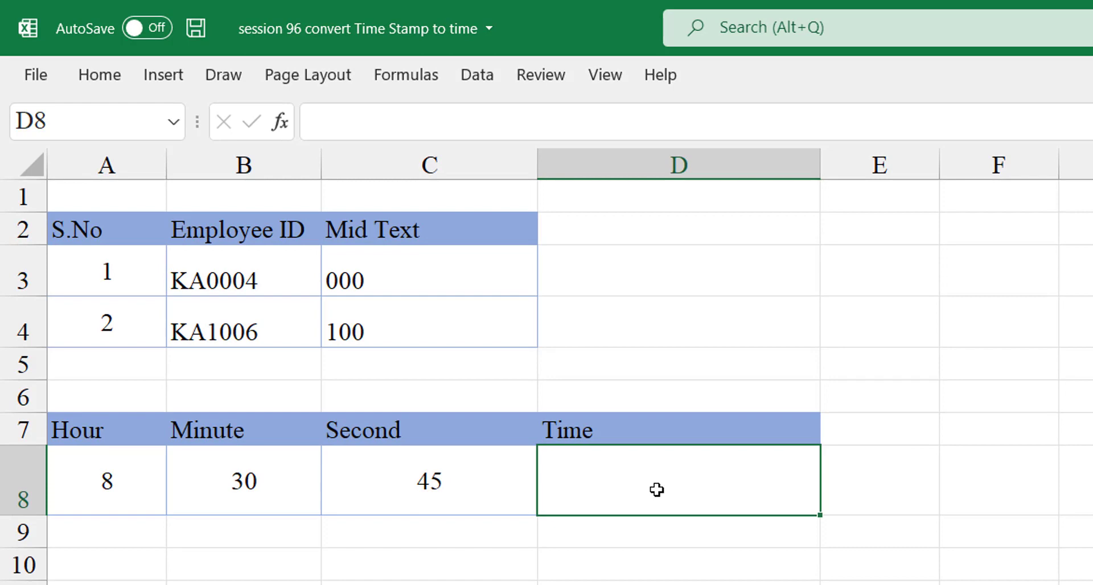
Enter =TIME(A8,B8,C8) in D8 to show 08:30 AM, then go to the time-stamp sheet
{"action": "double_click", "coordinate": [657, 490]}
{"action": "type", "text": "=t"}
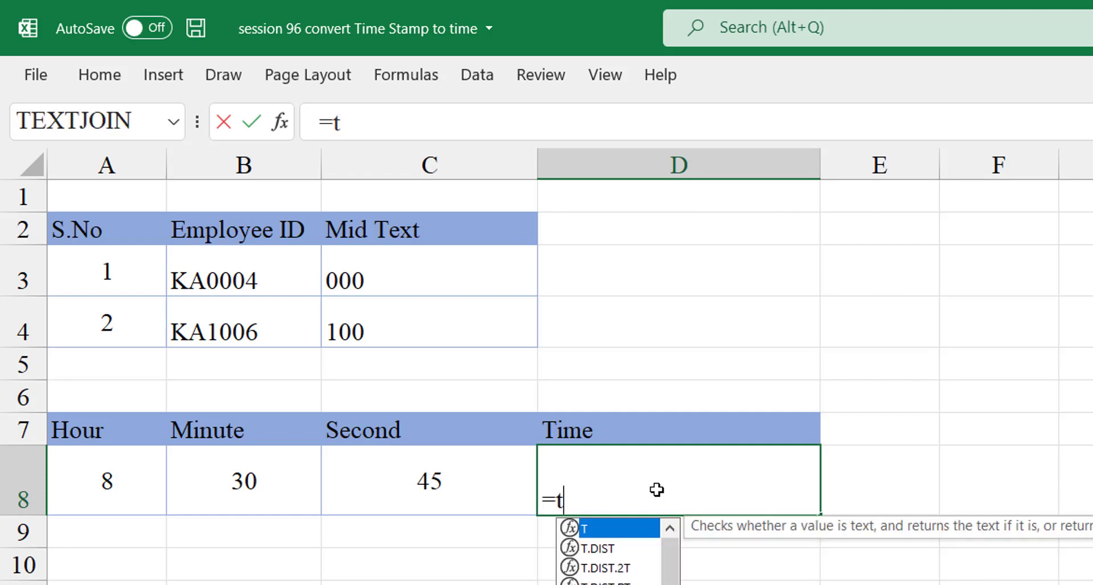
{"action": "type", "text": "ime"}
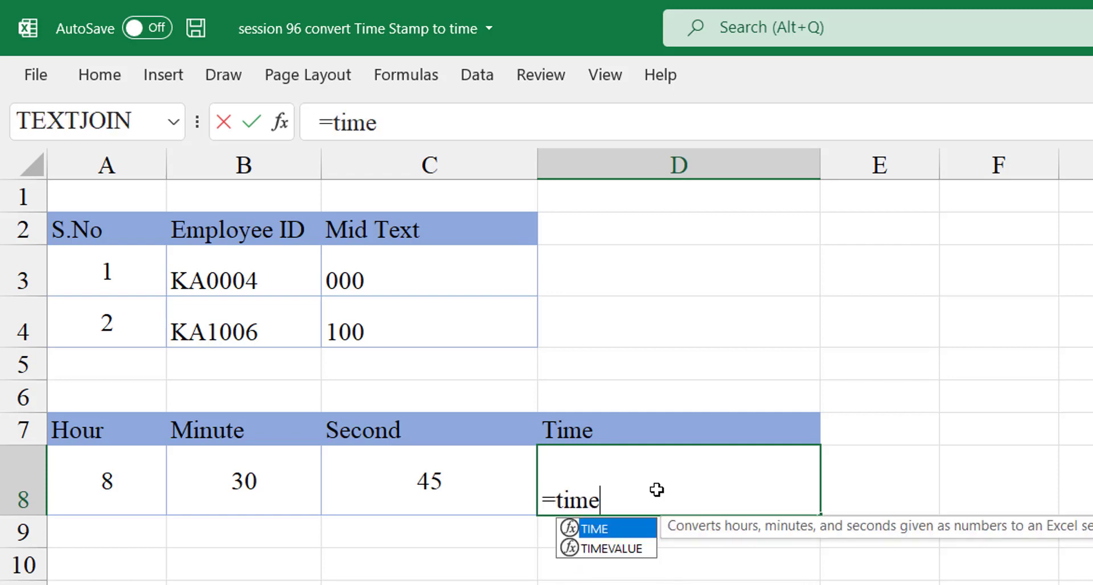
{"action": "key", "text": "Tab"}
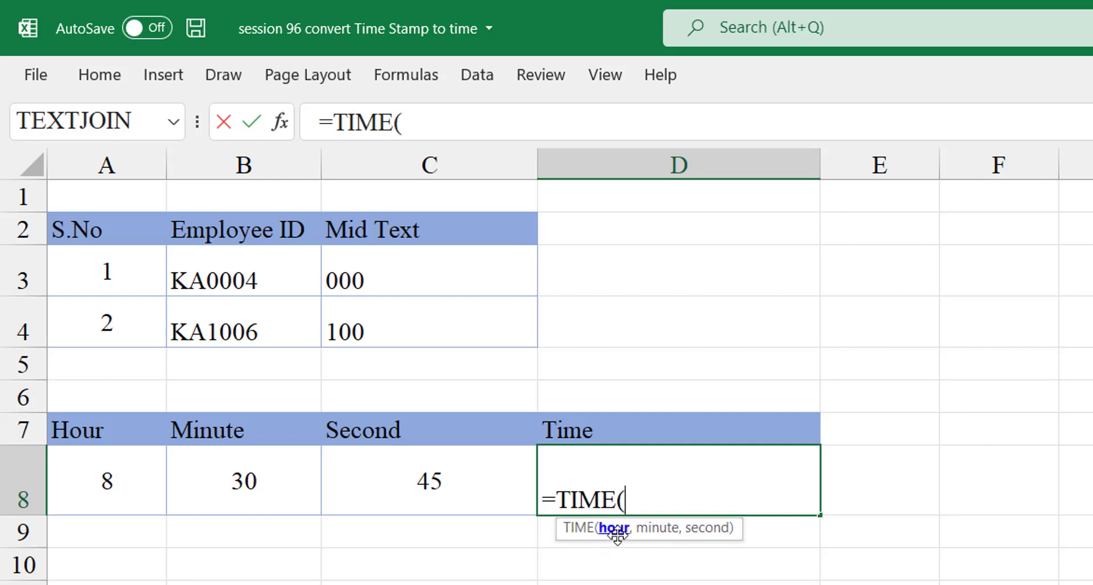
{"action": "left_click", "coordinate": [122, 497]}
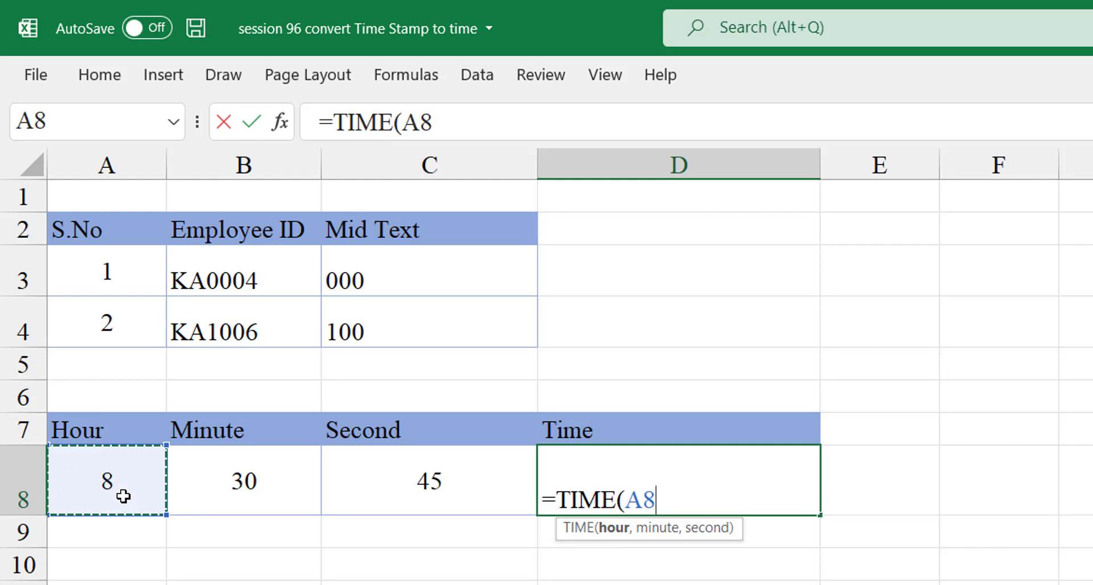
{"action": "type", "text": ","}
{"action": "left_click", "coordinate": [237, 496]}
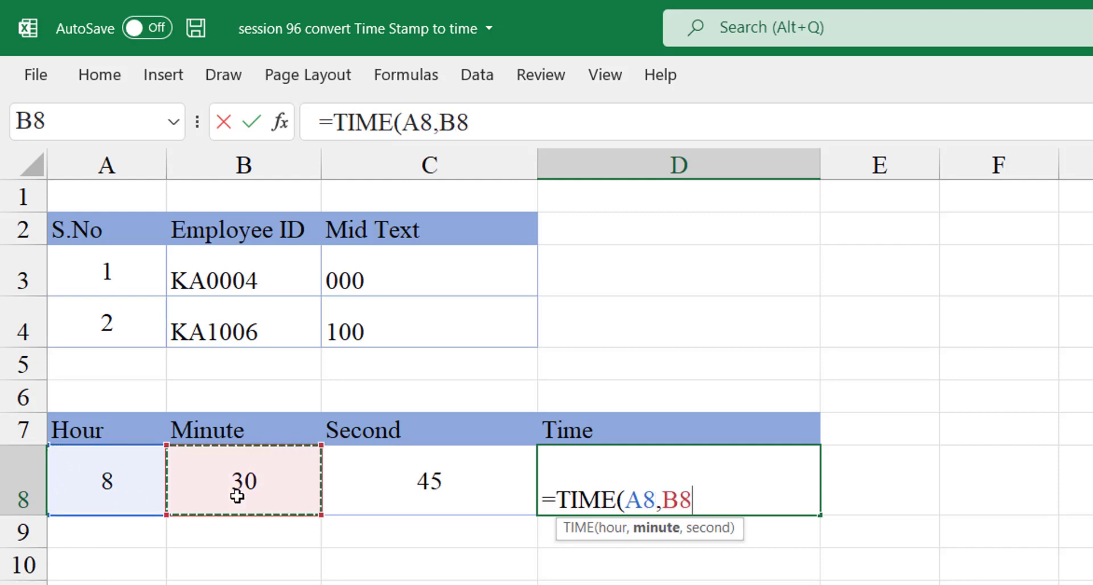
{"action": "type", "text": ","}
{"action": "left_click", "coordinate": [453, 485]}
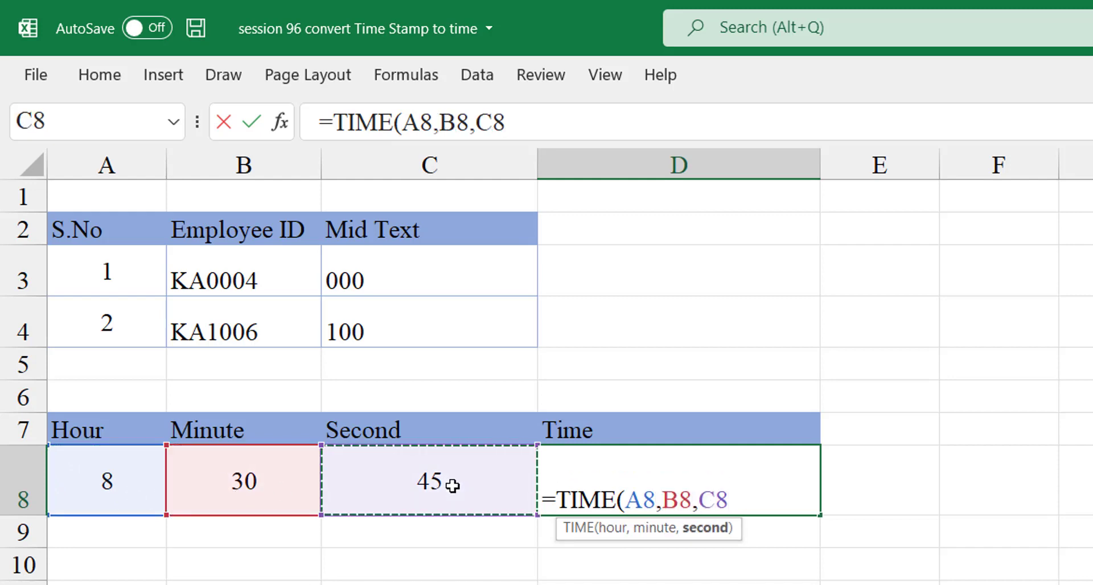
{"action": "type", "text": ")"}
{"action": "key", "text": "BackSpace"}
{"action": "type", "text": ")"}
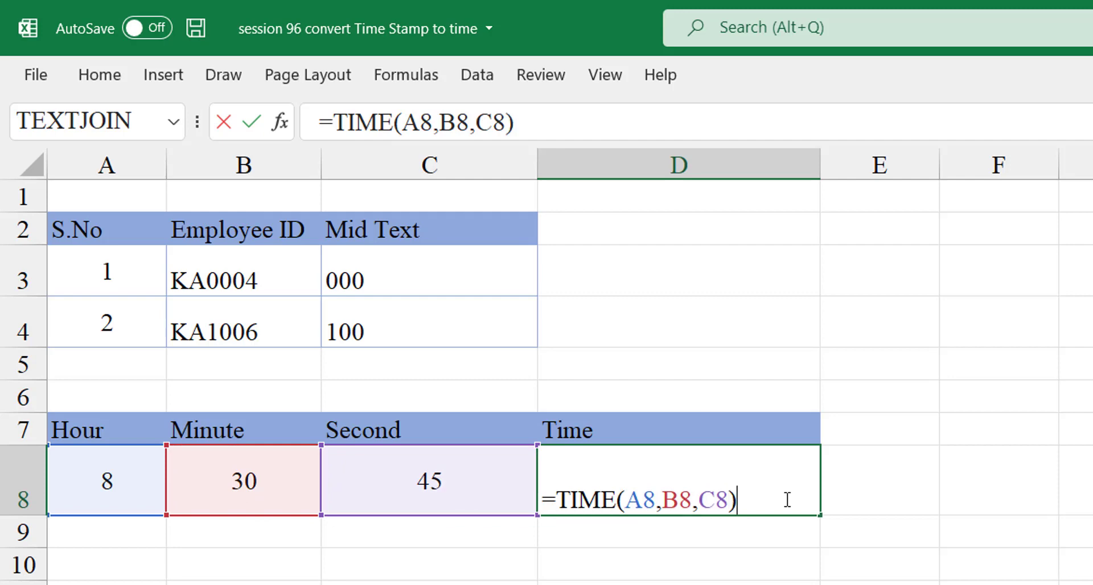
{"action": "key", "text": "Return"}
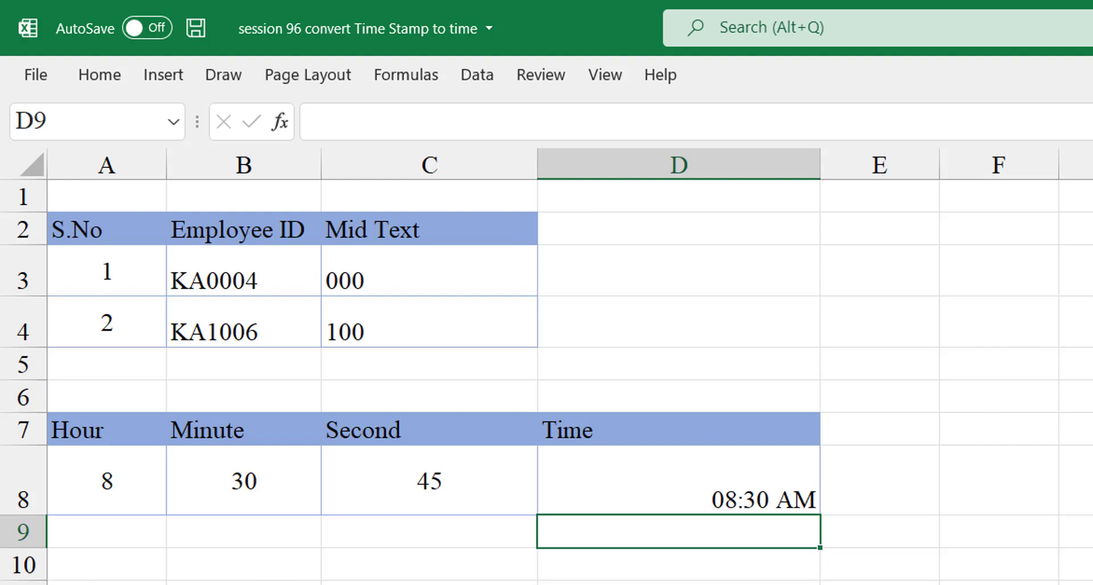
{"action": "key", "text": "ctrl+Page_Down"}
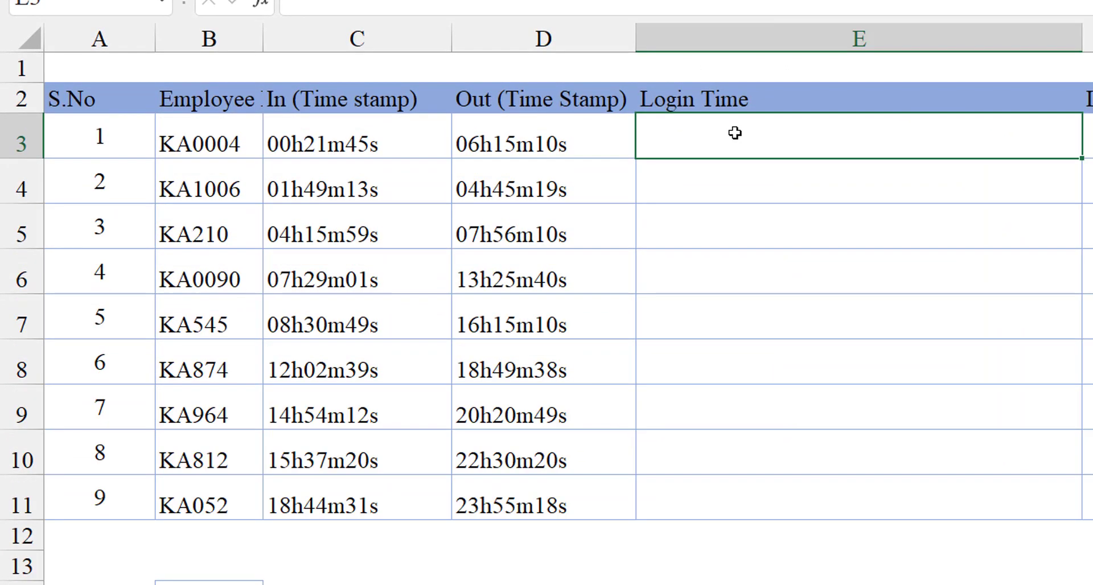
Start E3's Login Time formula as =TIME(MID(C3,1,2), taking the hour from the In stamp
{"action": "type", "text": "=time"}
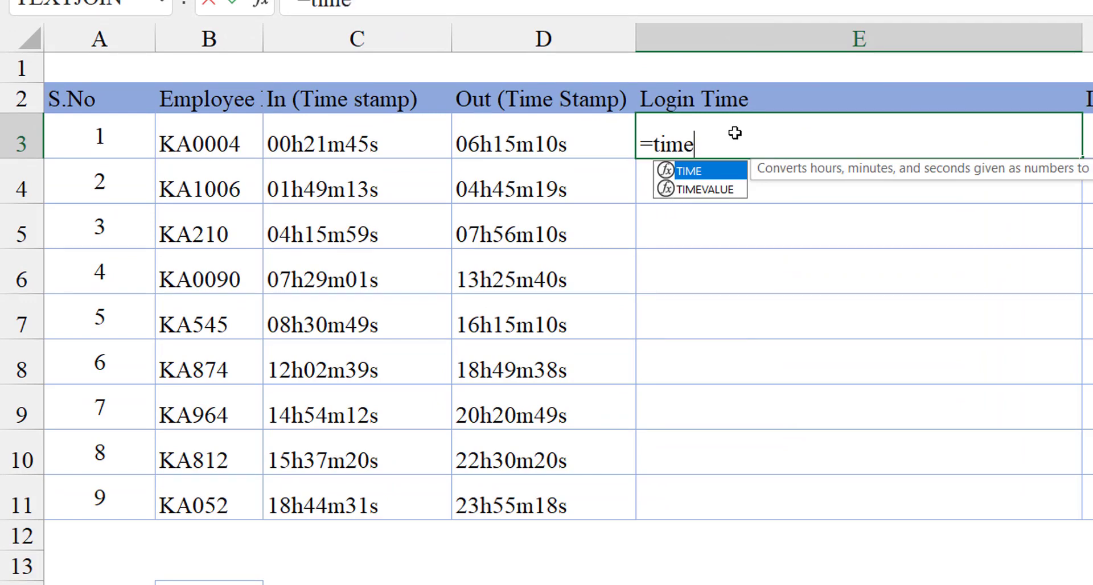
{"action": "key", "text": "Tab"}
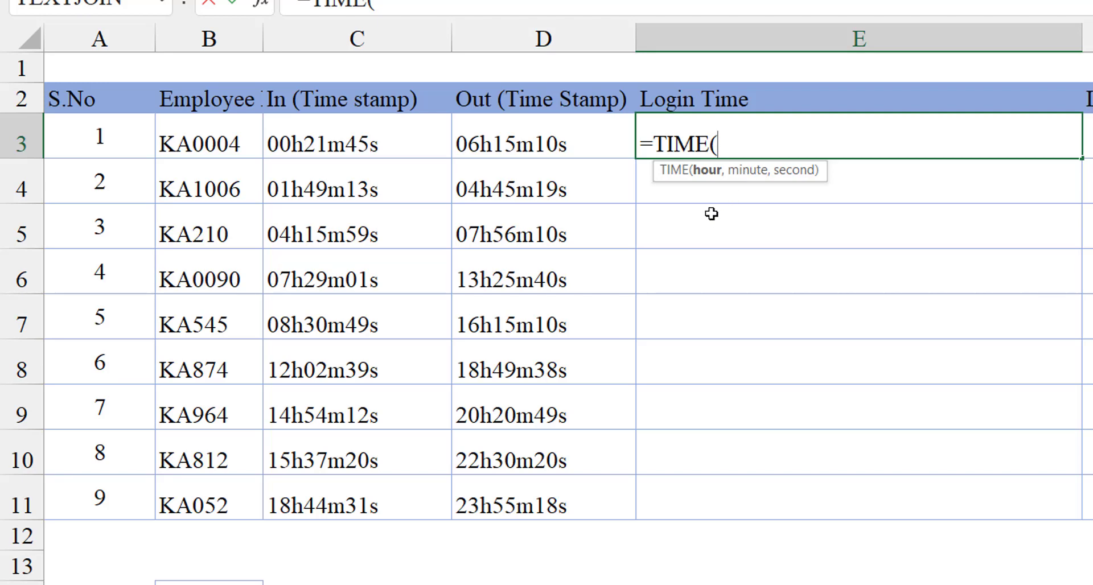
{"action": "type", "text": "mid"}
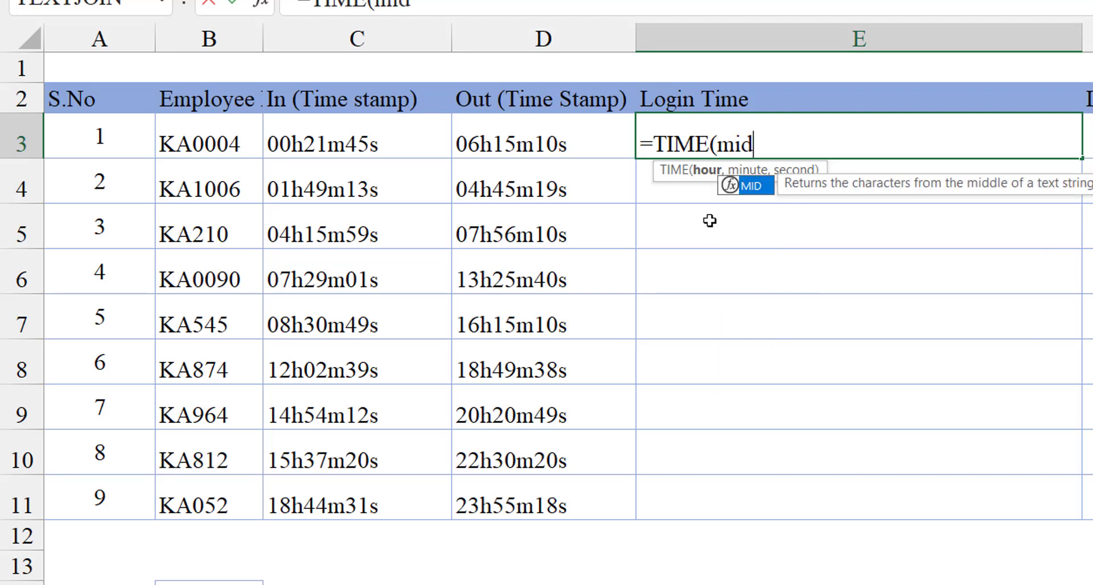
{"action": "key", "text": "Tab"}
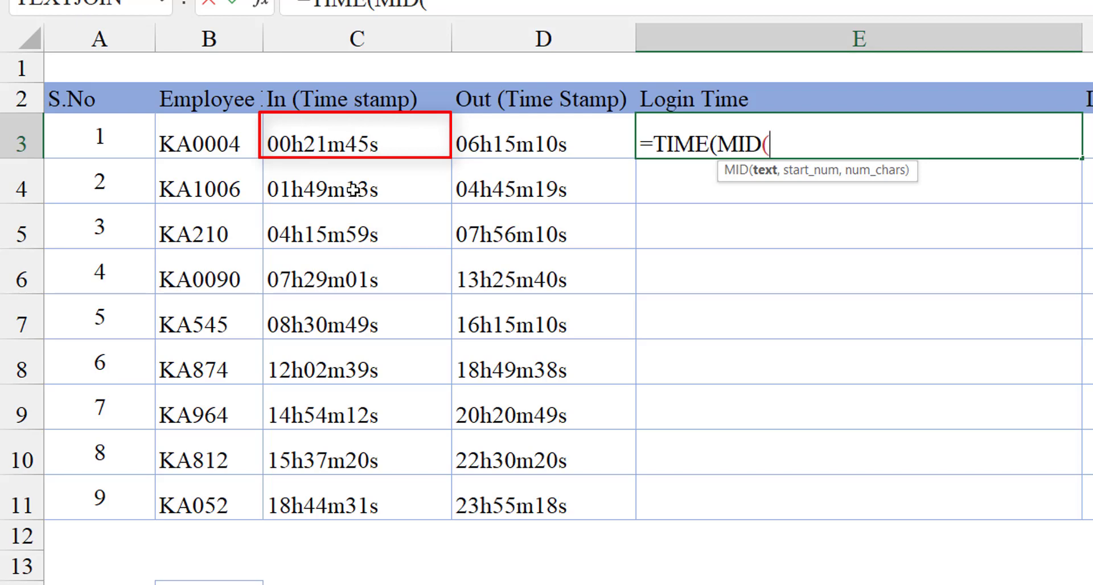
{"action": "left_click", "coordinate": [319, 142]}
{"action": "type", "text": ","}
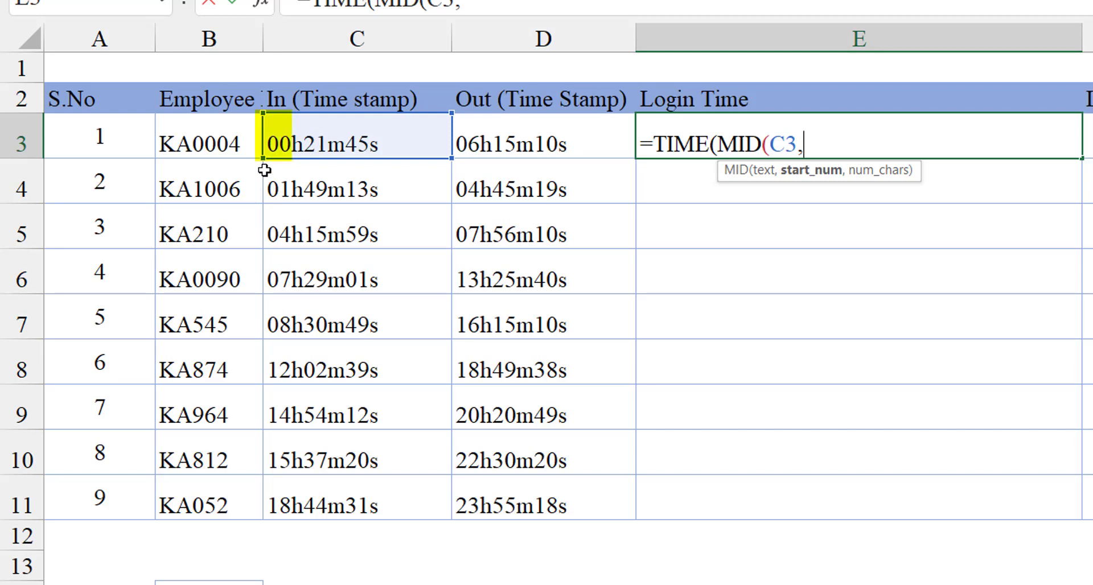
{"action": "type", "text": "1,"}
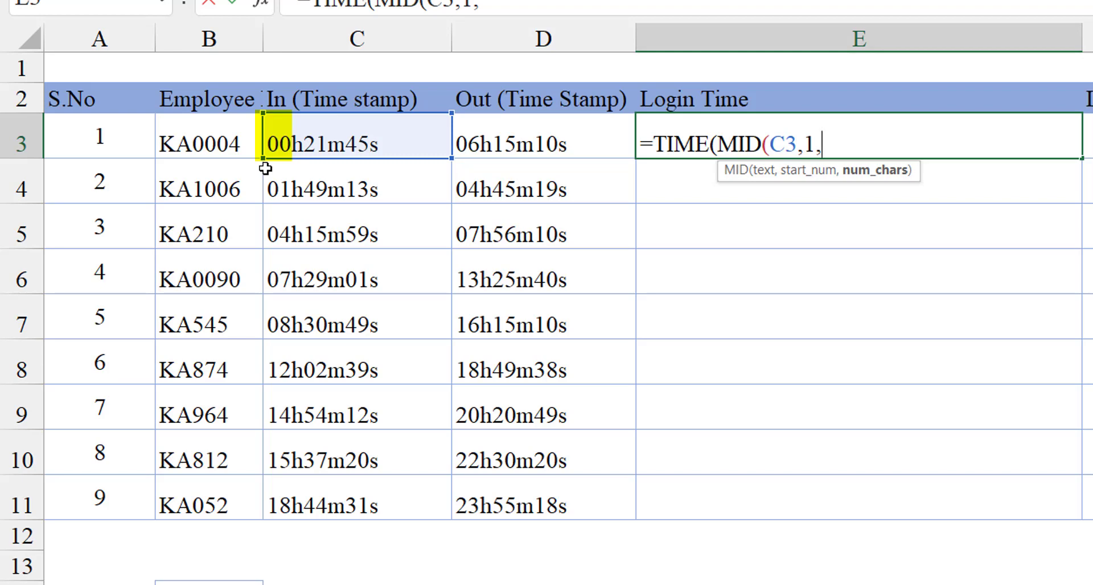
{"action": "type", "text": "2),"}
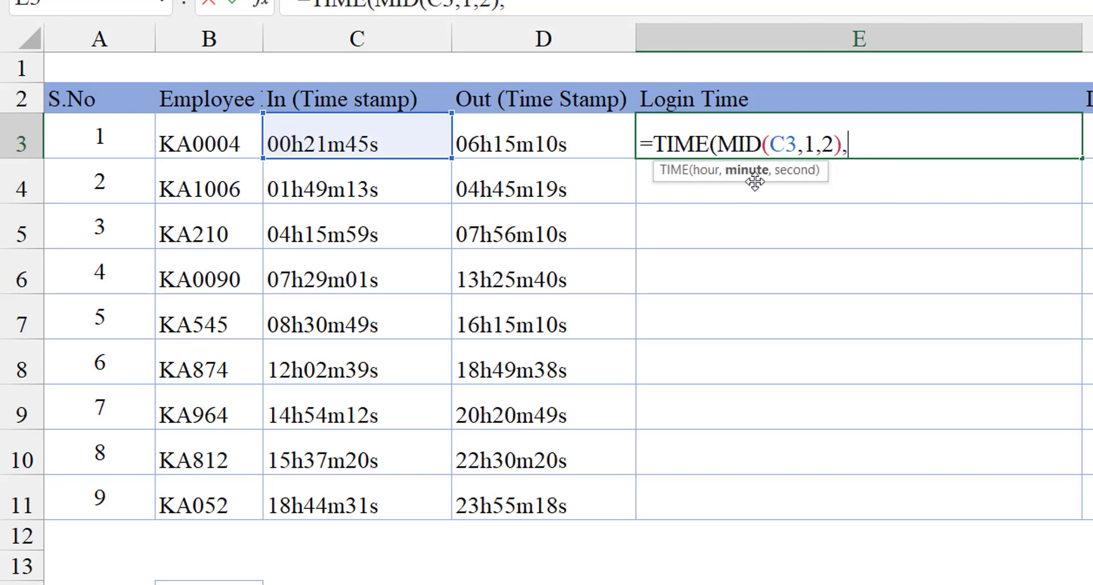
{"action": "type", "text": "mid"}
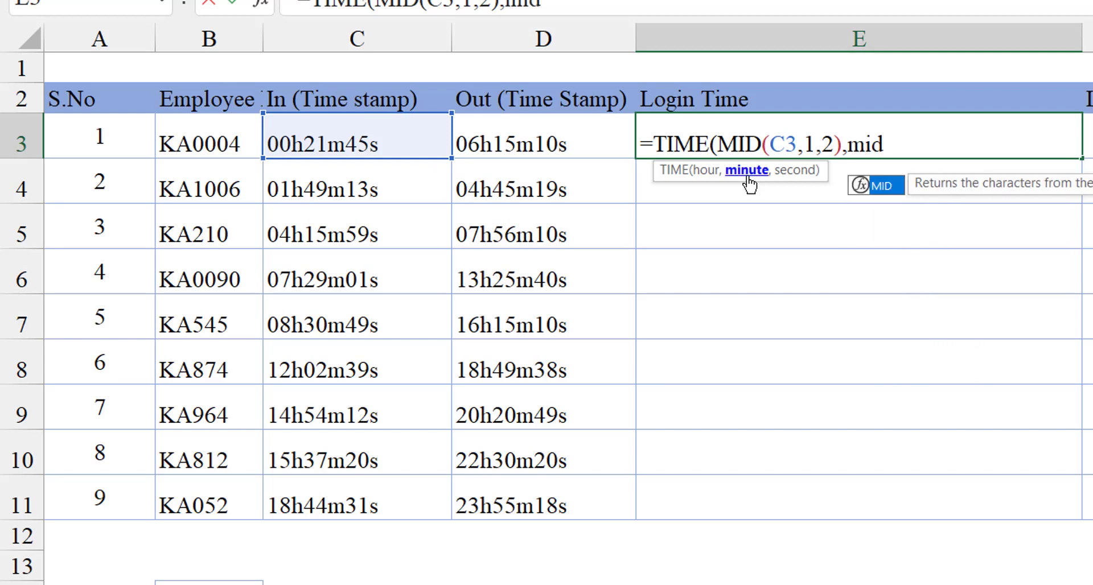
Add MID(C3,4,2) as the minute argument of E3's TIME formula
{"action": "key", "text": "Tab"}
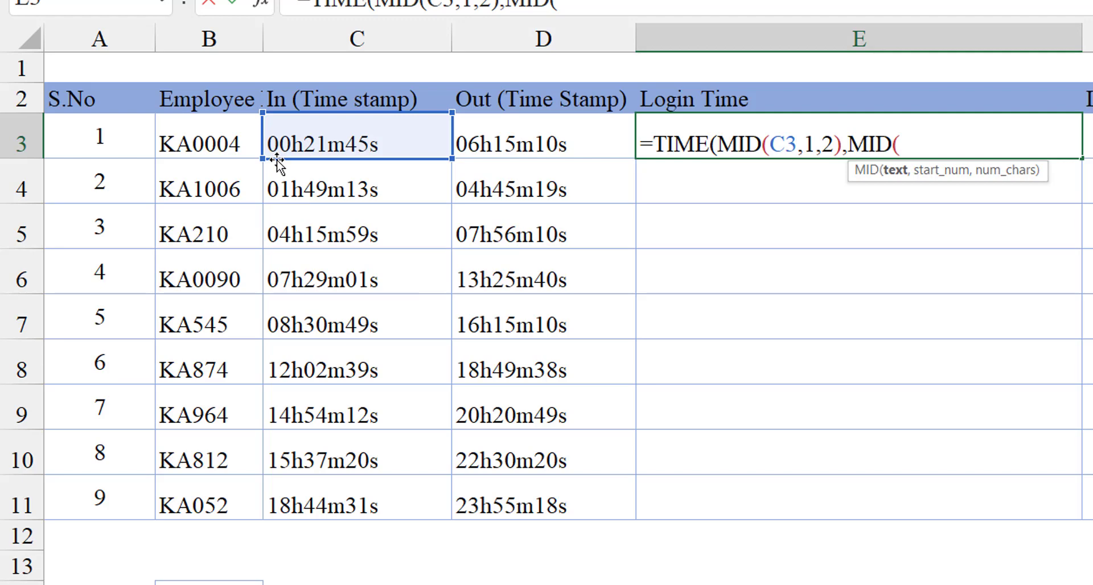
{"action": "left_click", "coordinate": [309, 144]}
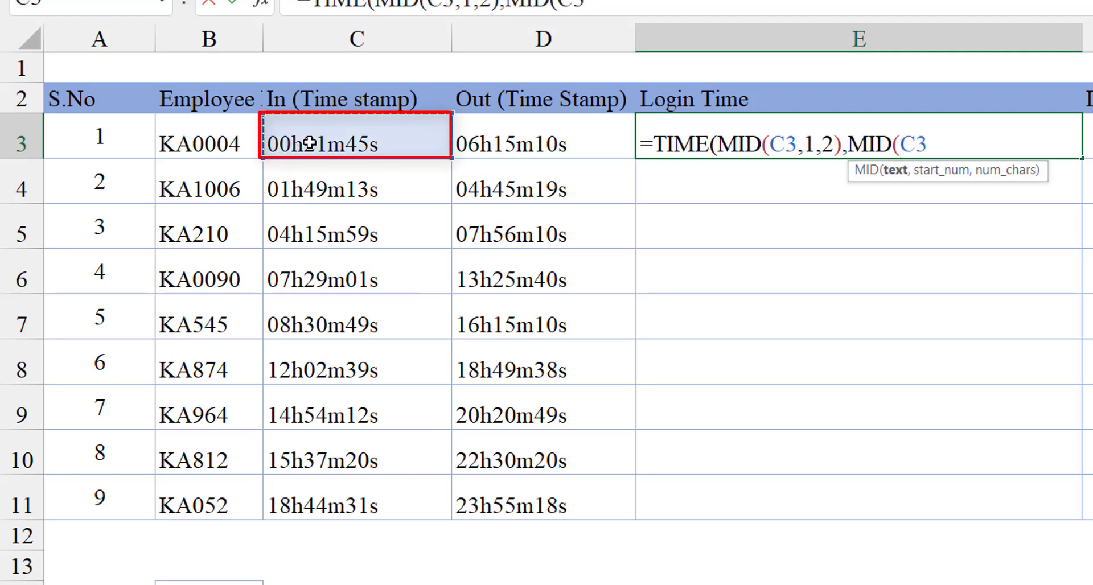
{"action": "type", "text": ","}
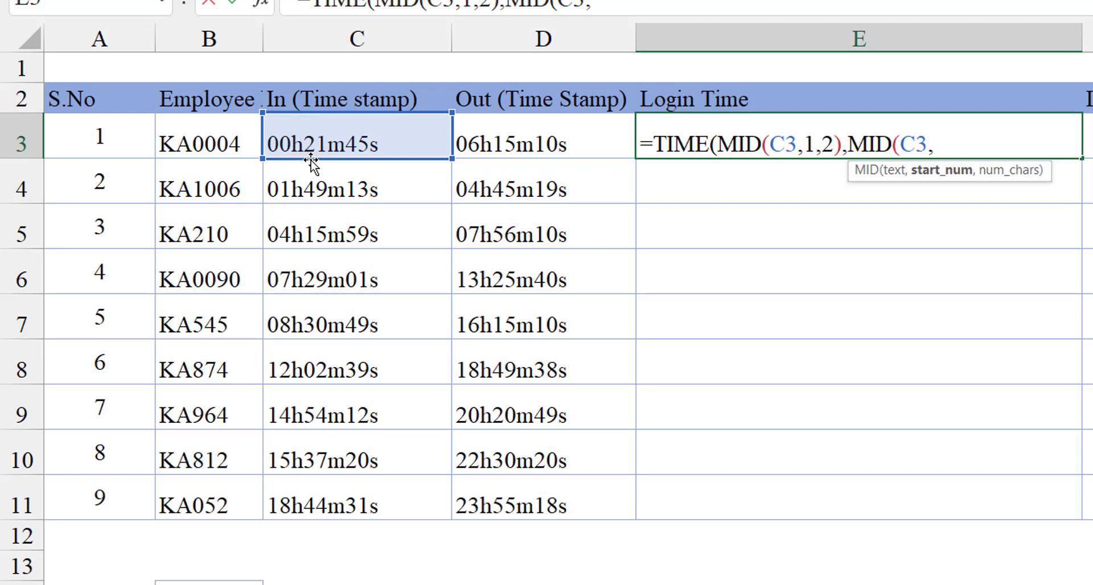
{"action": "type", "text": "4,"}
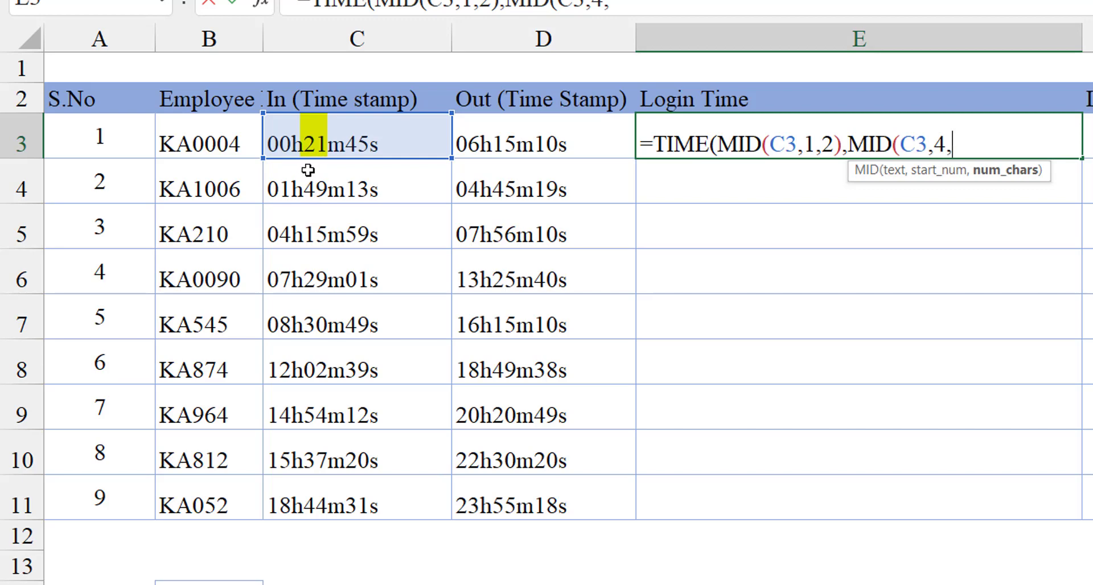
{"action": "type", "text": "2)"}
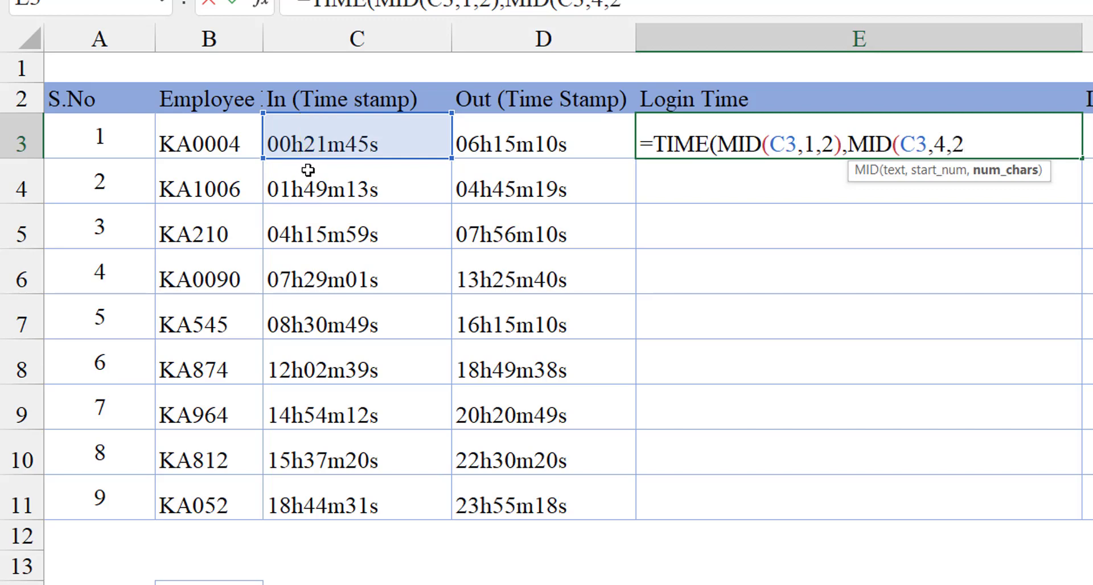
{"action": "type", "text": ","}
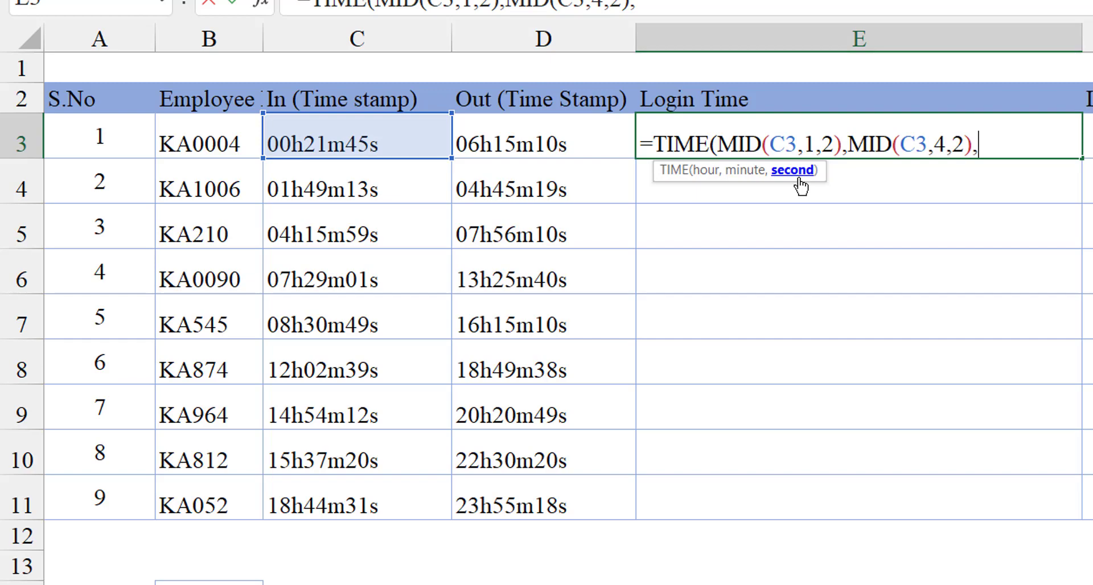
{"action": "type", "text": "mid"}
Finish E3 with MID(C3,7,2) for the seconds so the first login shows 12:21 AM
{"action": "key", "text": "Tab"}
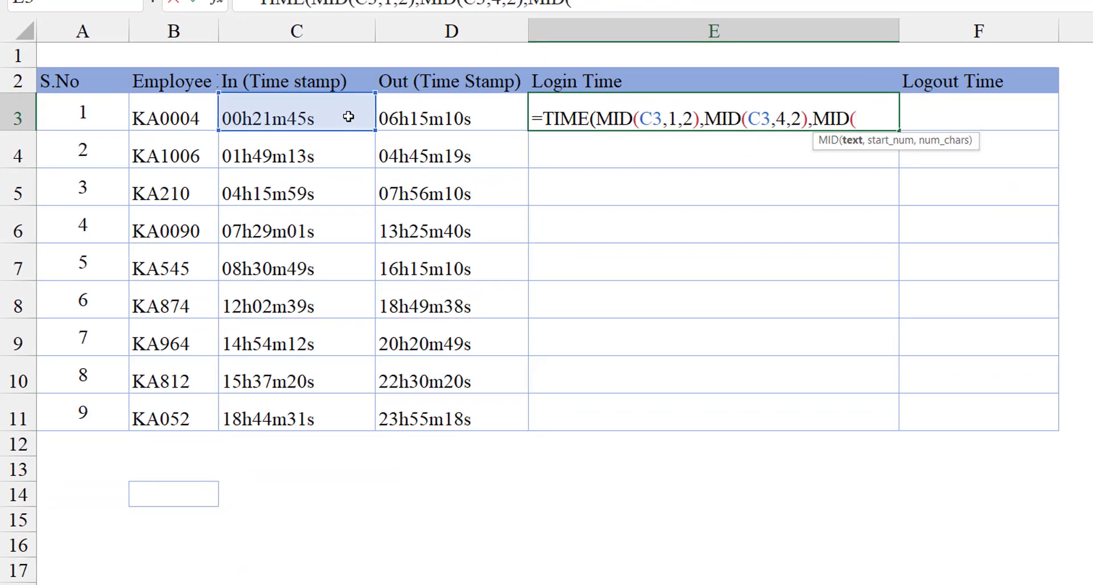
{"action": "left_click", "coordinate": [348, 117]}
{"action": "type", "text": ","}
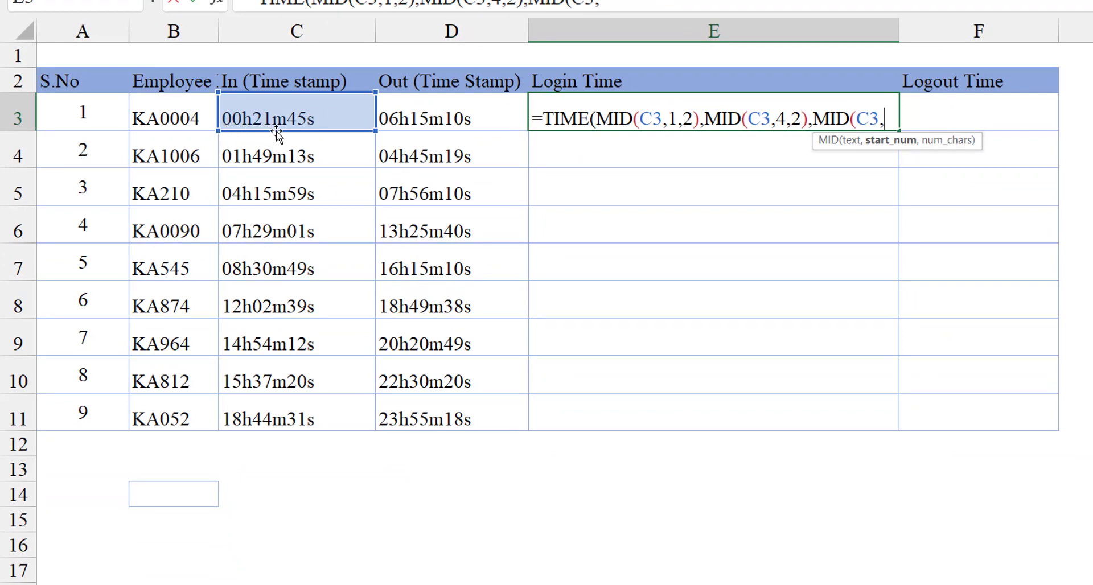
{"action": "type", "text": "7,"}
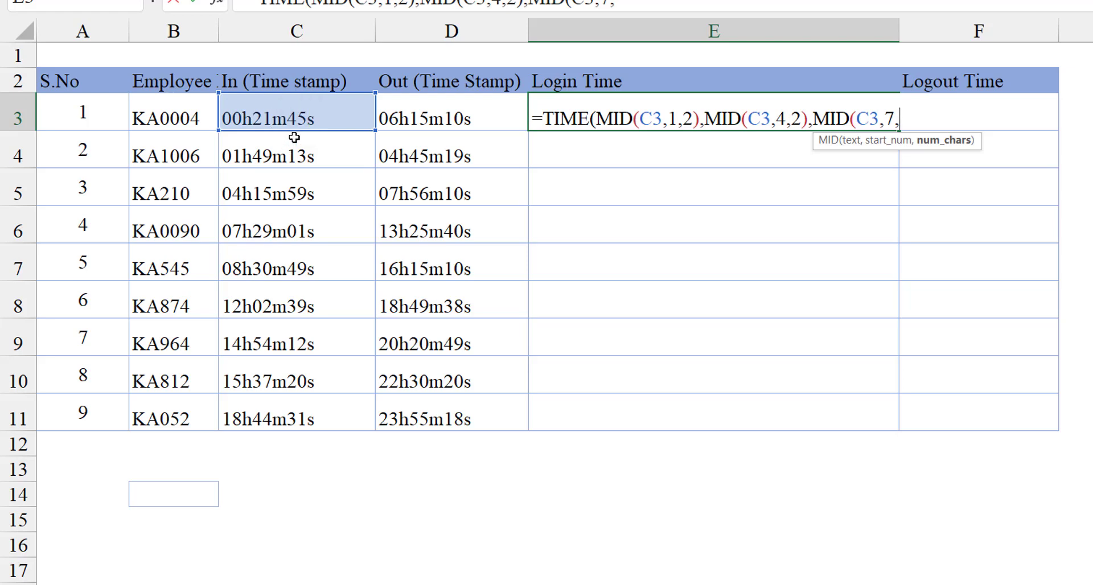
{"action": "type", "text": "2)"}
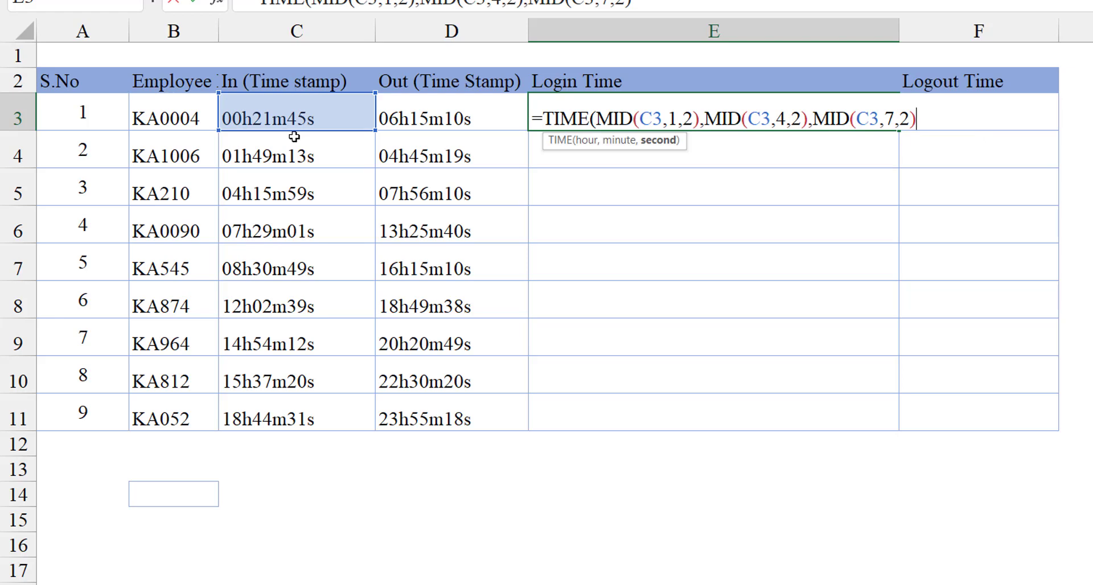
{"action": "type", "text": ")"}
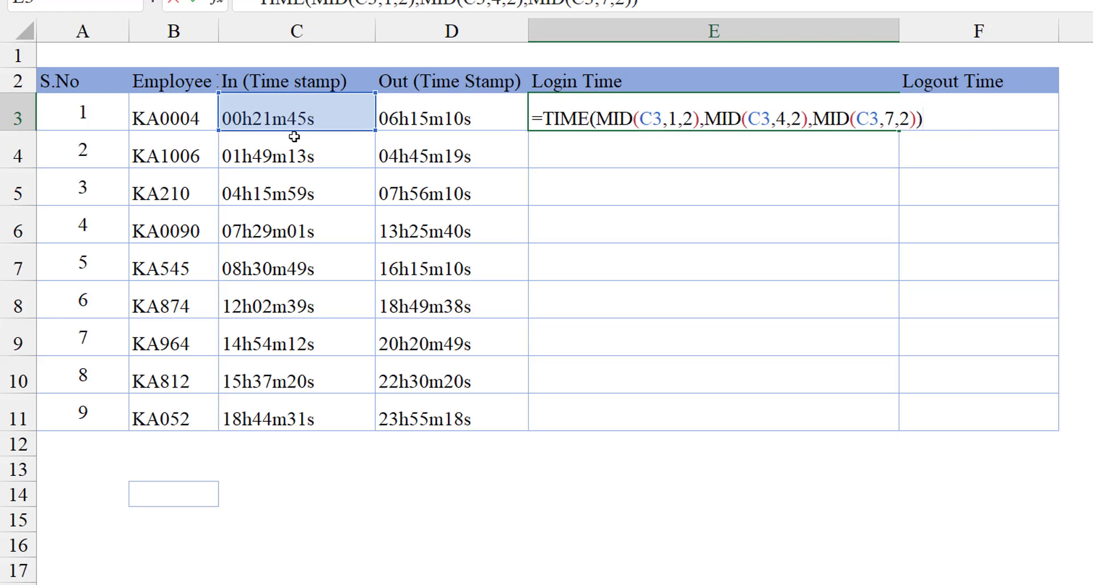
{"action": "key", "text": "Return"}
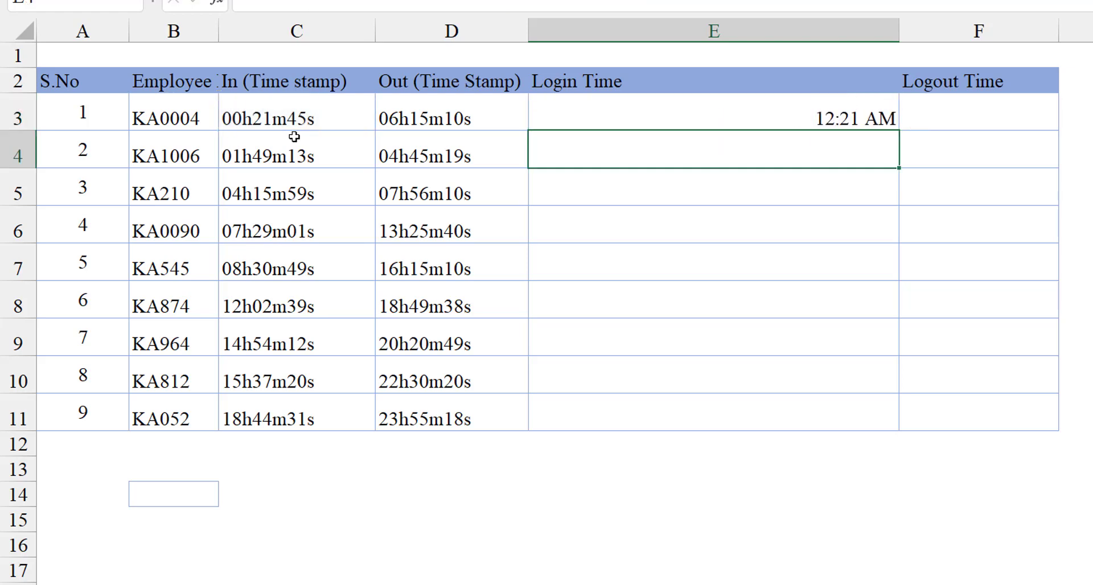
{"action": "left_click", "coordinate": [660, 120]}
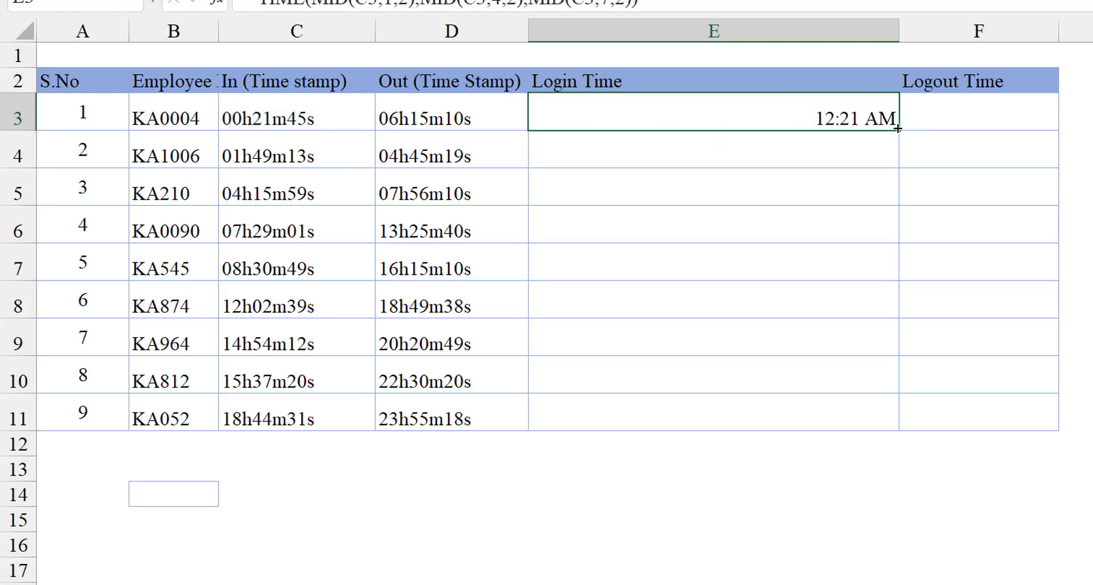